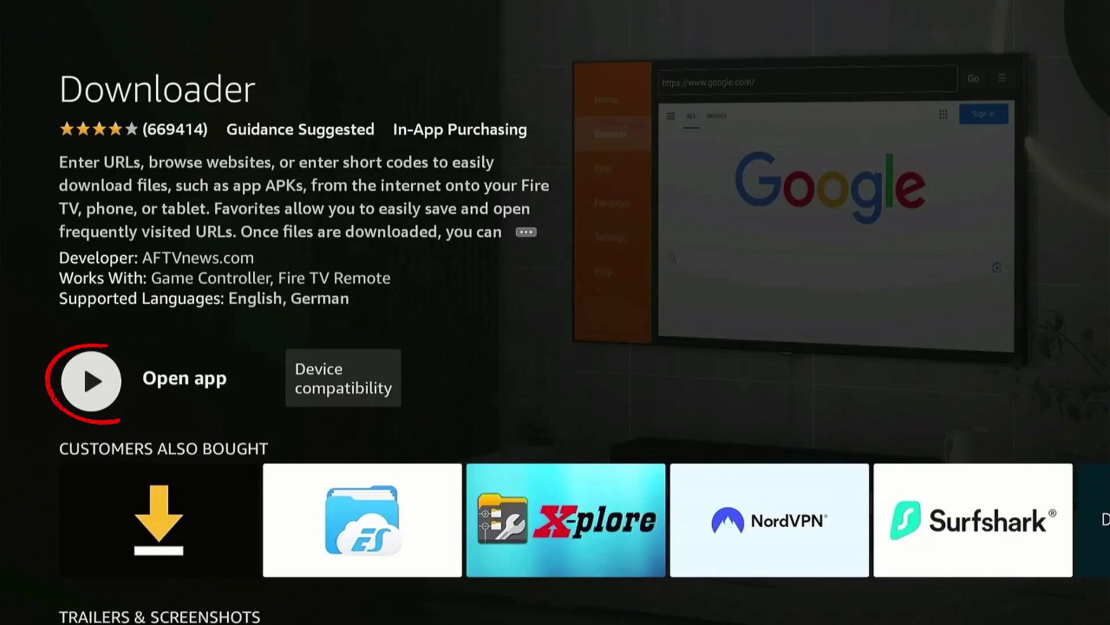
- Launch Downloader and allow it to access files on the device
{"action": "key", "text": "Return"}
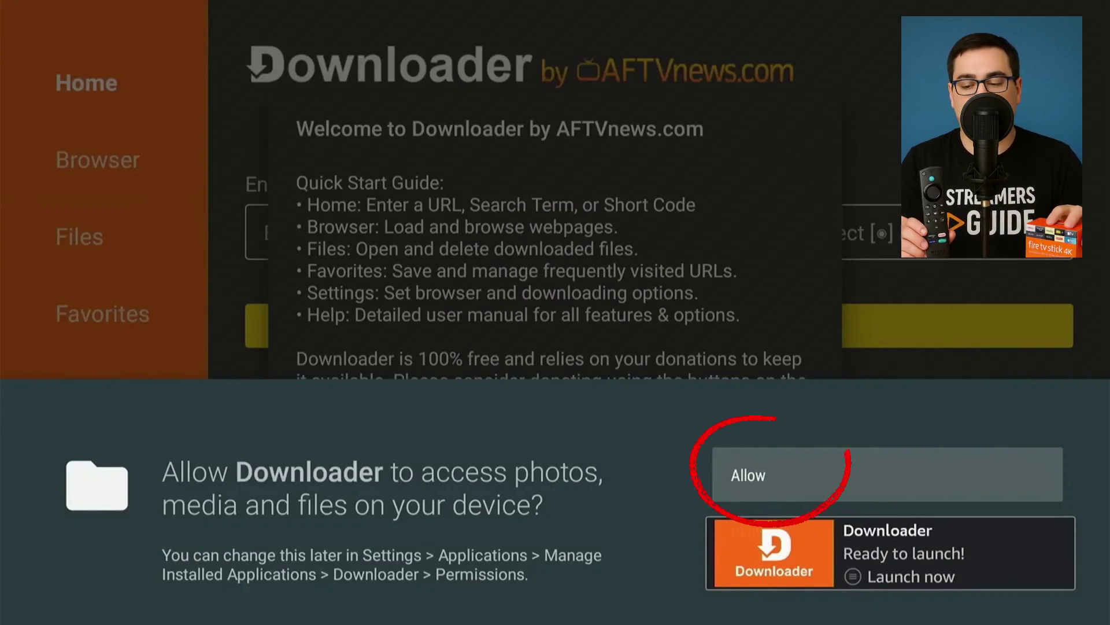
{"action": "key", "text": "Return"}
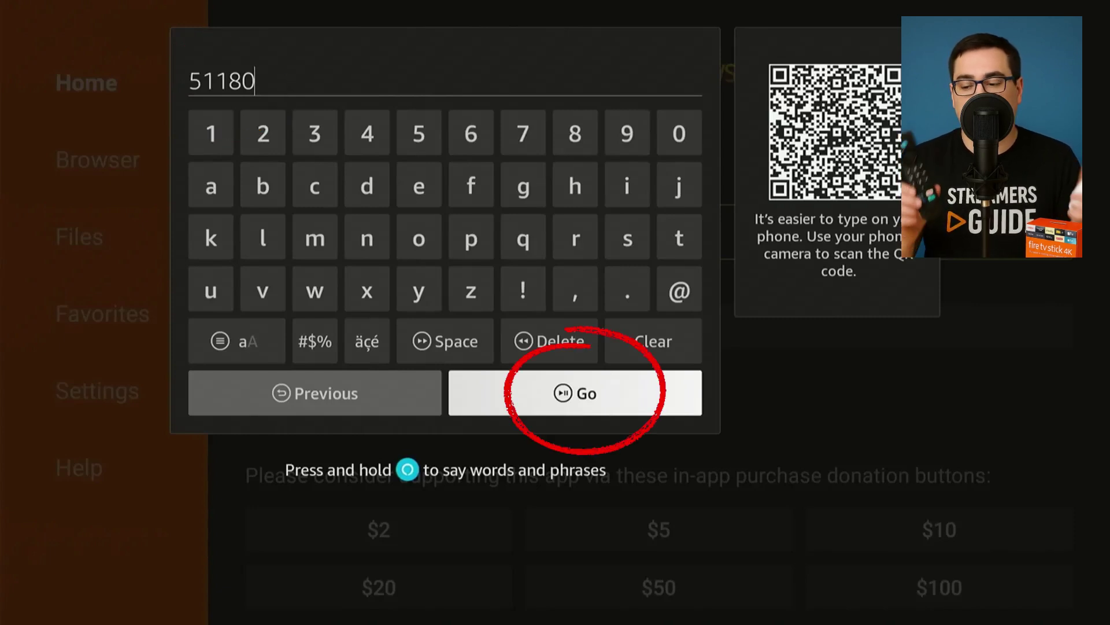
- Download and install APKTime-v2.2-Original.apk from code 51180, then delete the installer
{"action": "key", "text": "Return"}
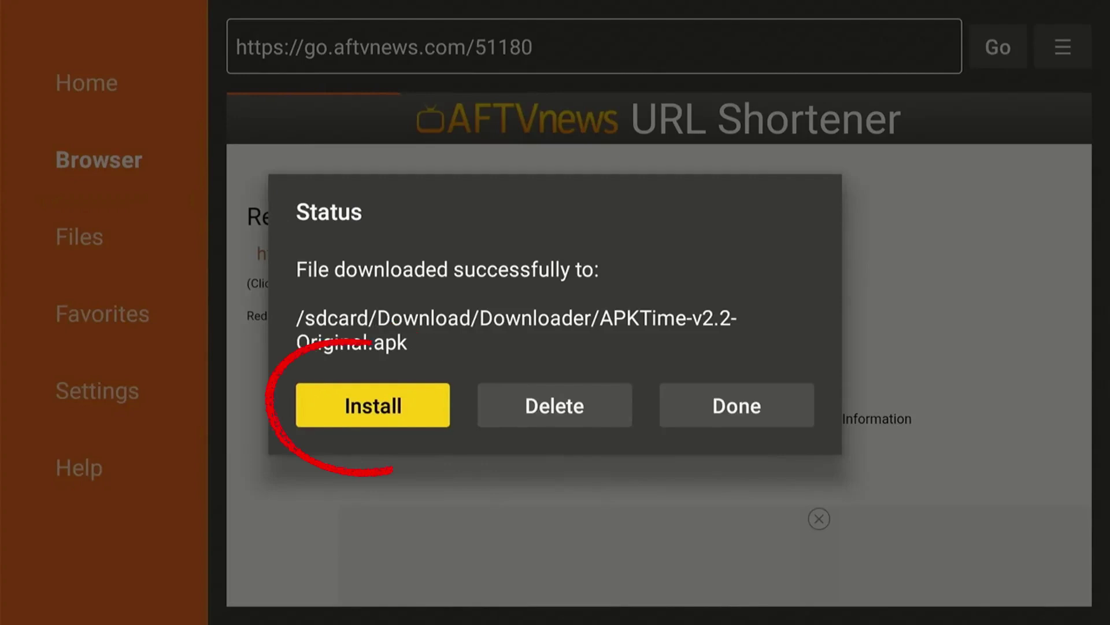
{"action": "key", "text": "Return"}
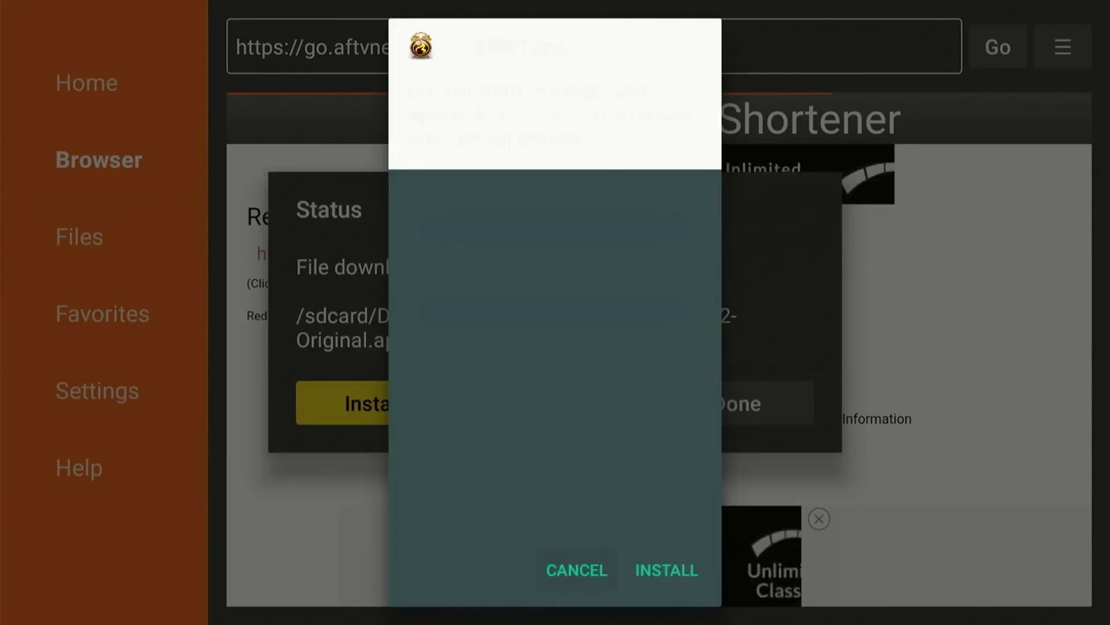
{"action": "key", "text": "Return"}
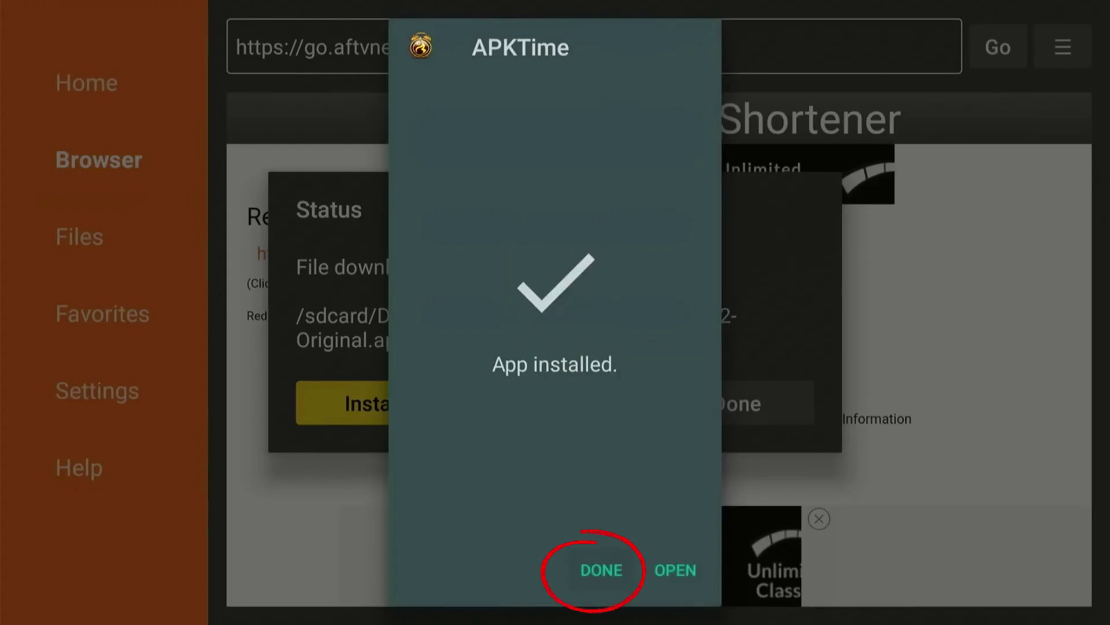
{"action": "key", "text": "Return"}
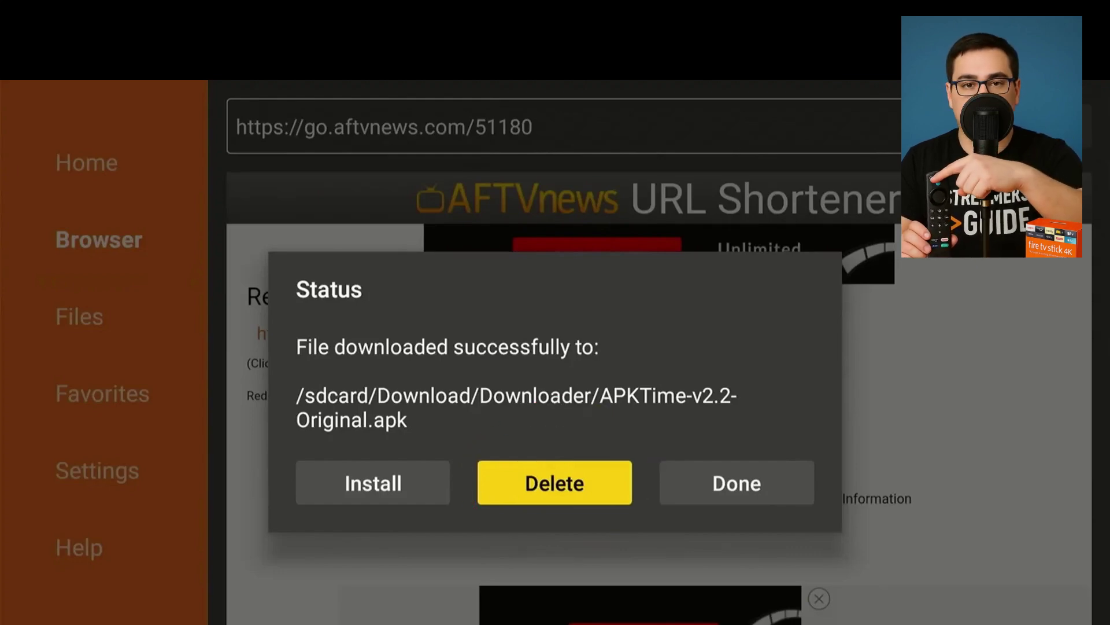
{"action": "key", "text": "Return"}
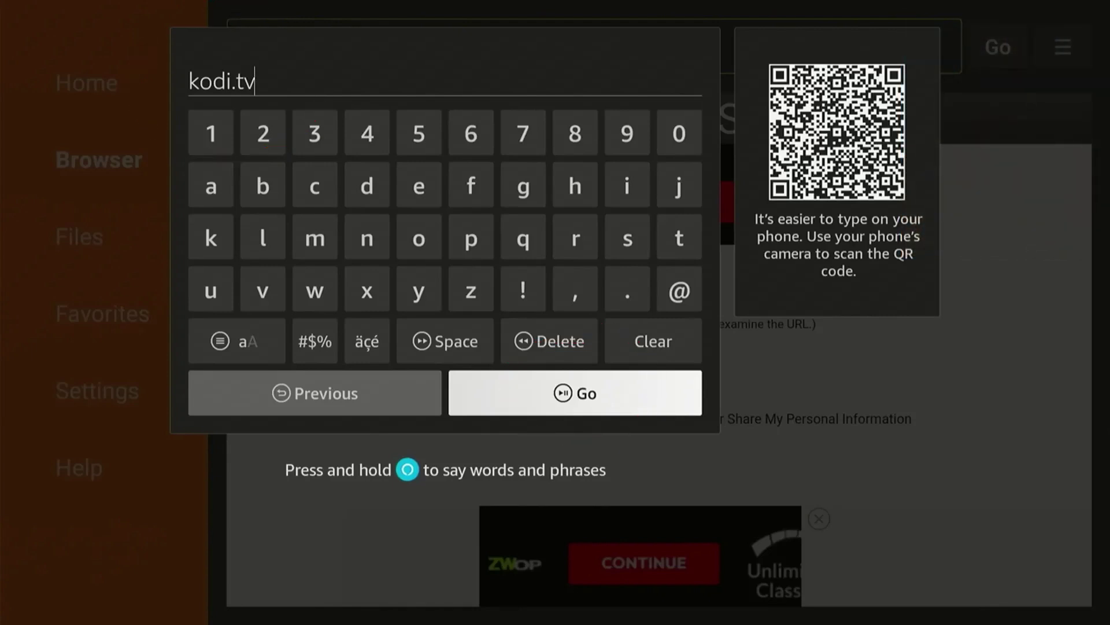
- Load the kodi.tv website in Downloader's browser
{"action": "key", "text": "Return"}
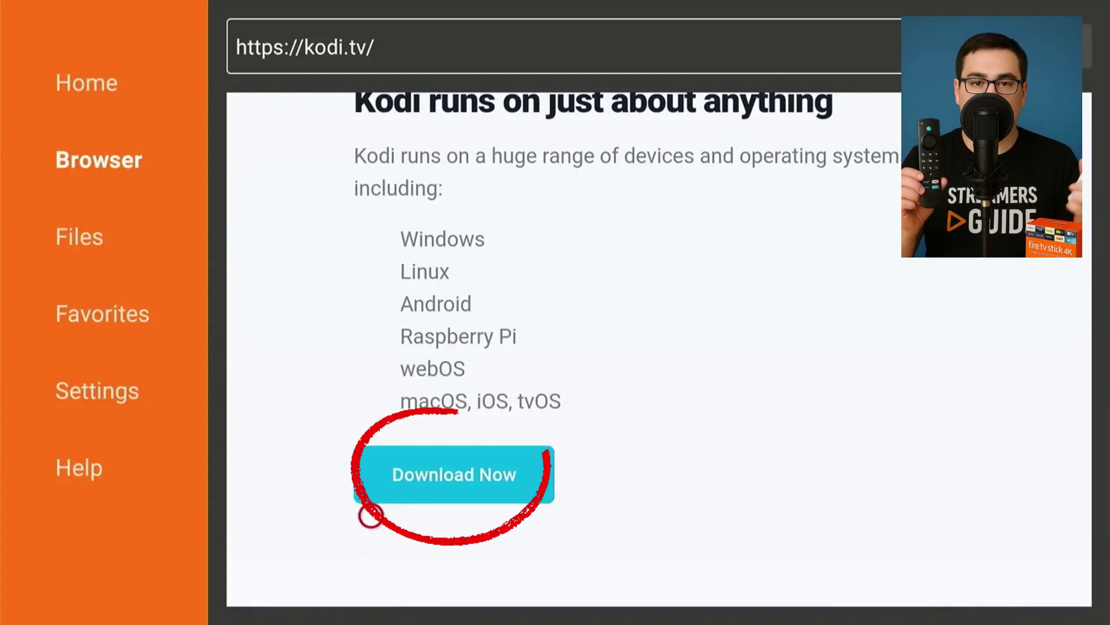
- Download the Kodi ARMV7A (32BIT) Android build from kodi.tv's download page
{"action": "left_click", "coordinate": [420, 451]}
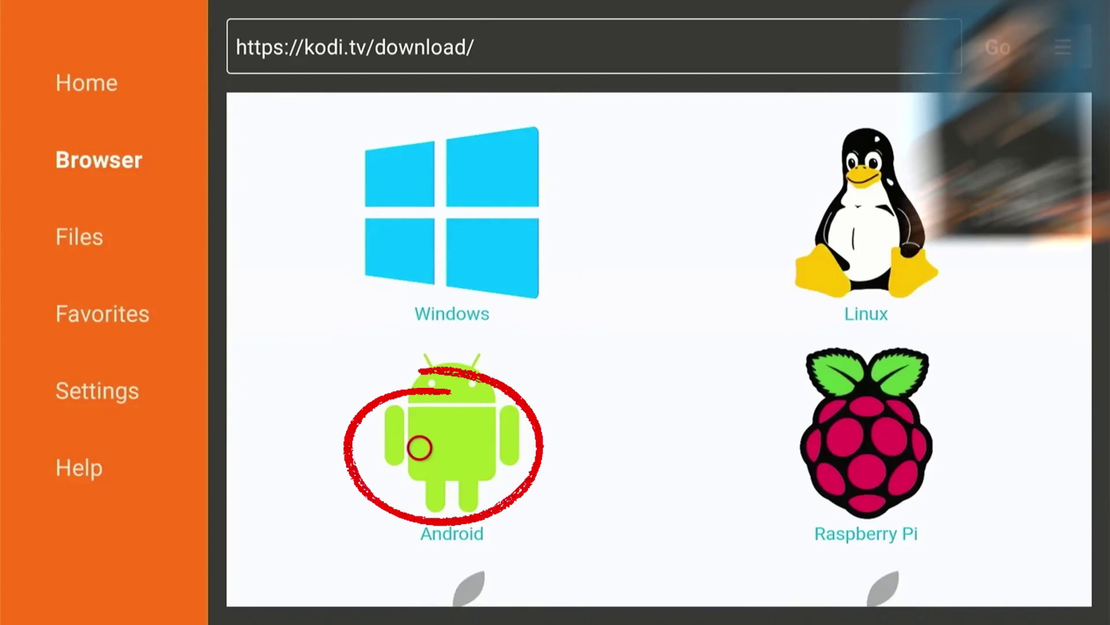
{"action": "left_click", "coordinate": [419, 447]}
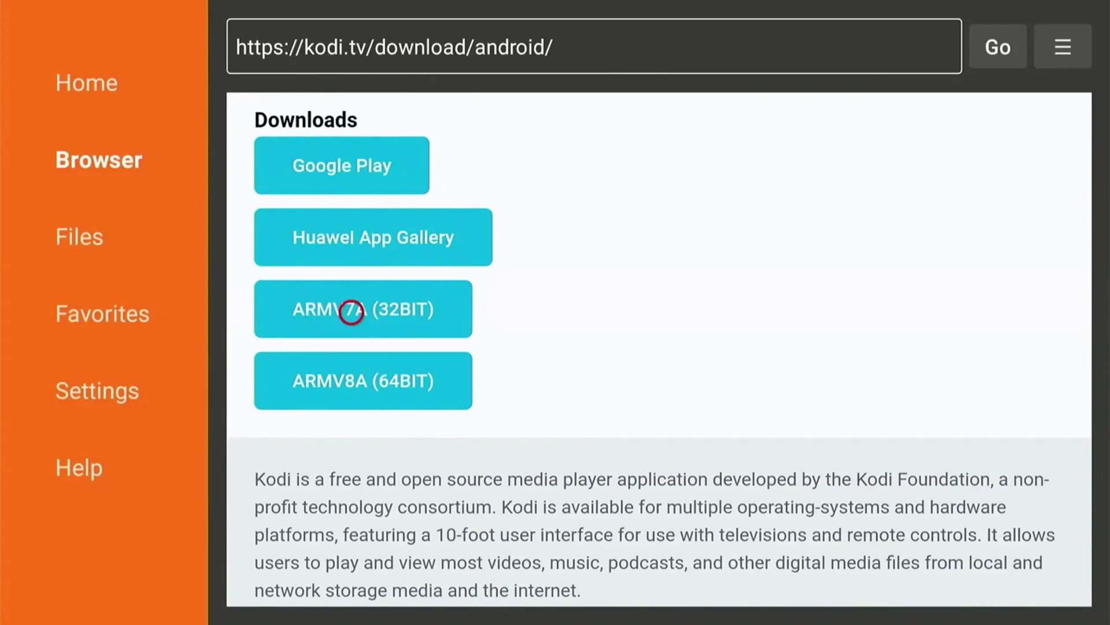
{"action": "left_click", "coordinate": [351, 312]}
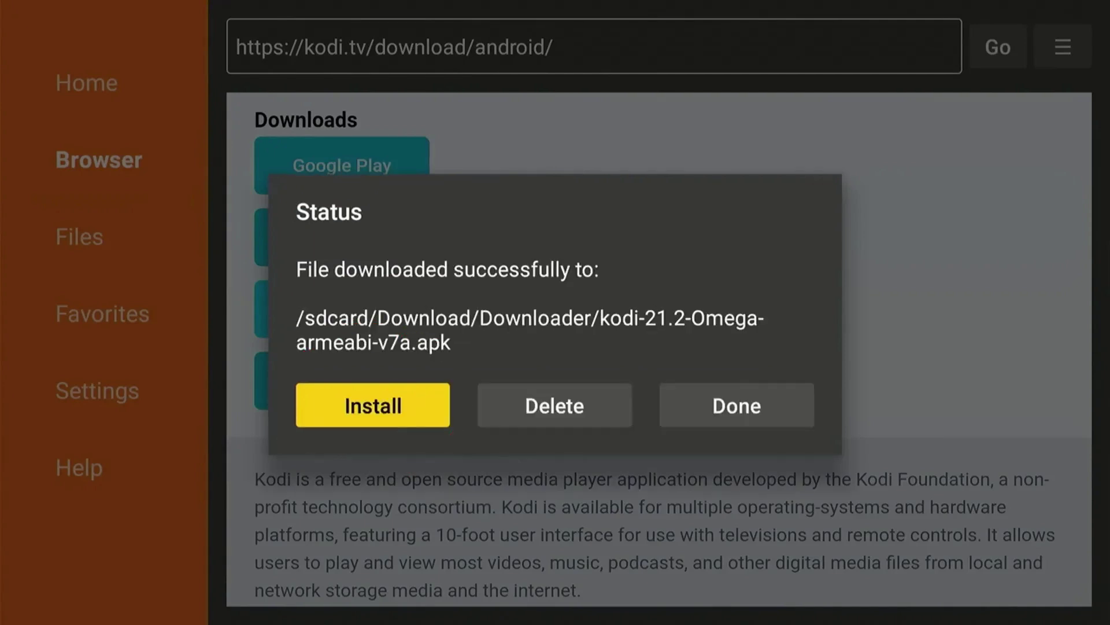
- Install the downloaded Kodi 21.2 Omega APK and delete its installer file
{"action": "key", "text": "Return"}
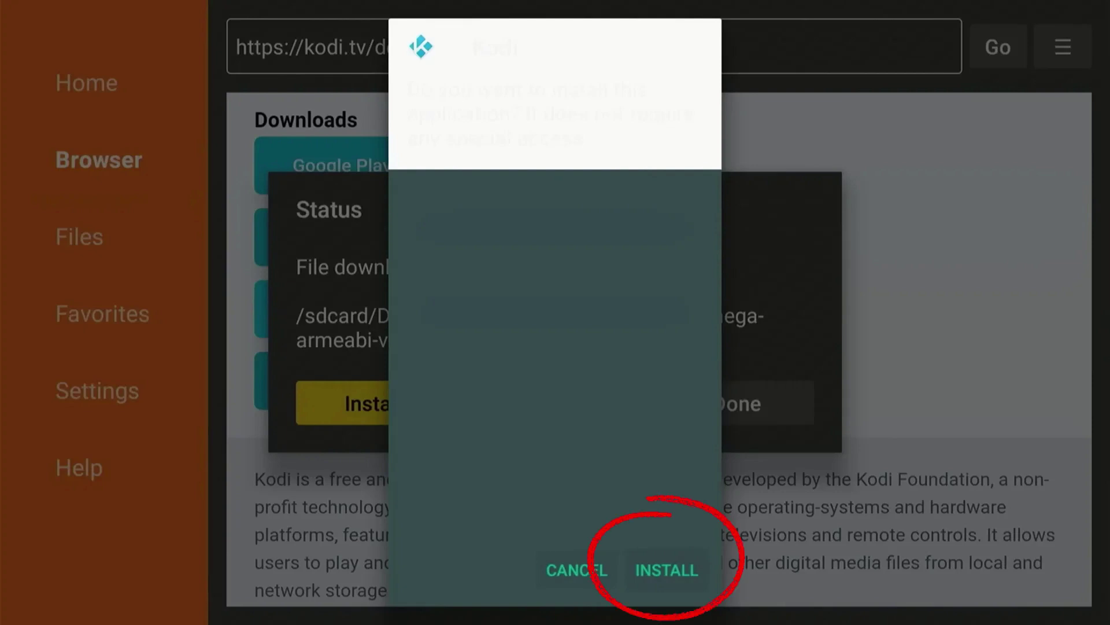
{"action": "key", "text": "Return"}
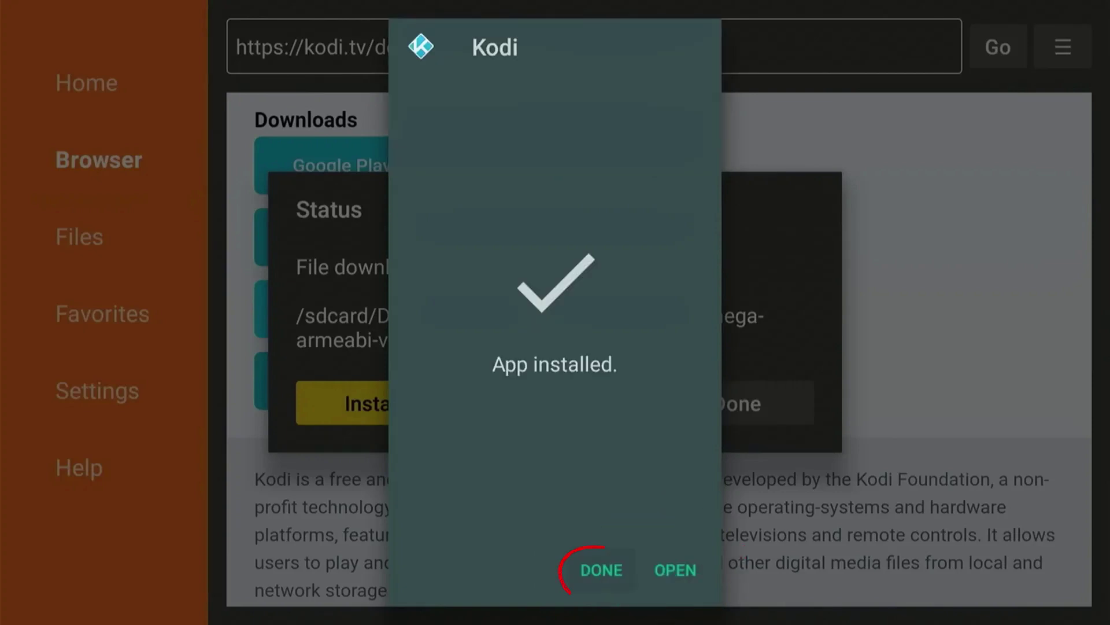
{"action": "key", "text": "Return"}
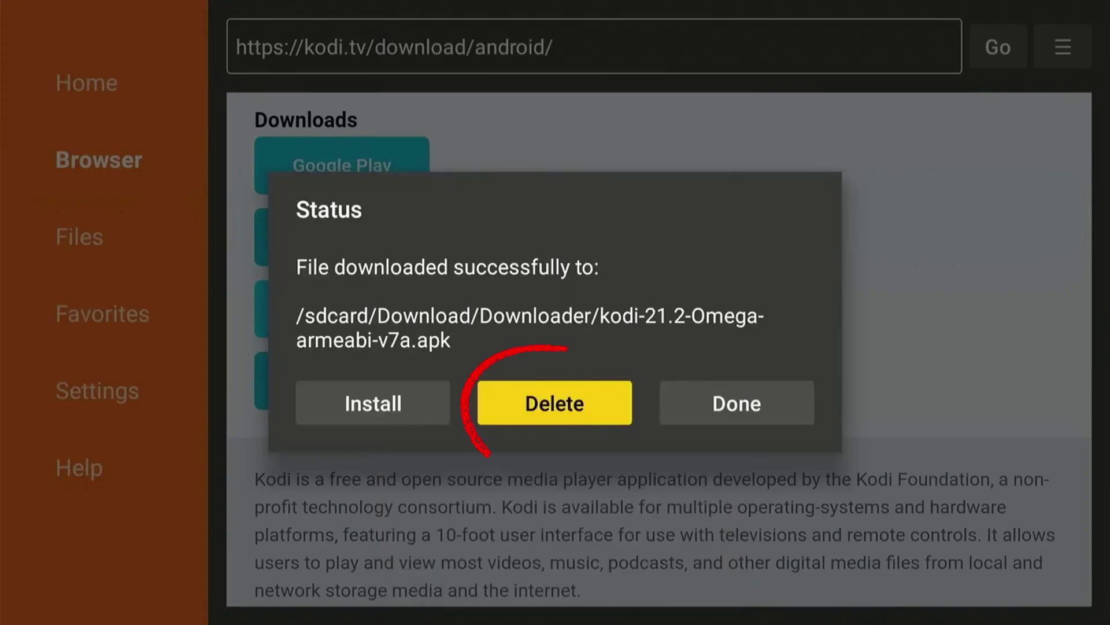
{"action": "key", "text": "Return"}
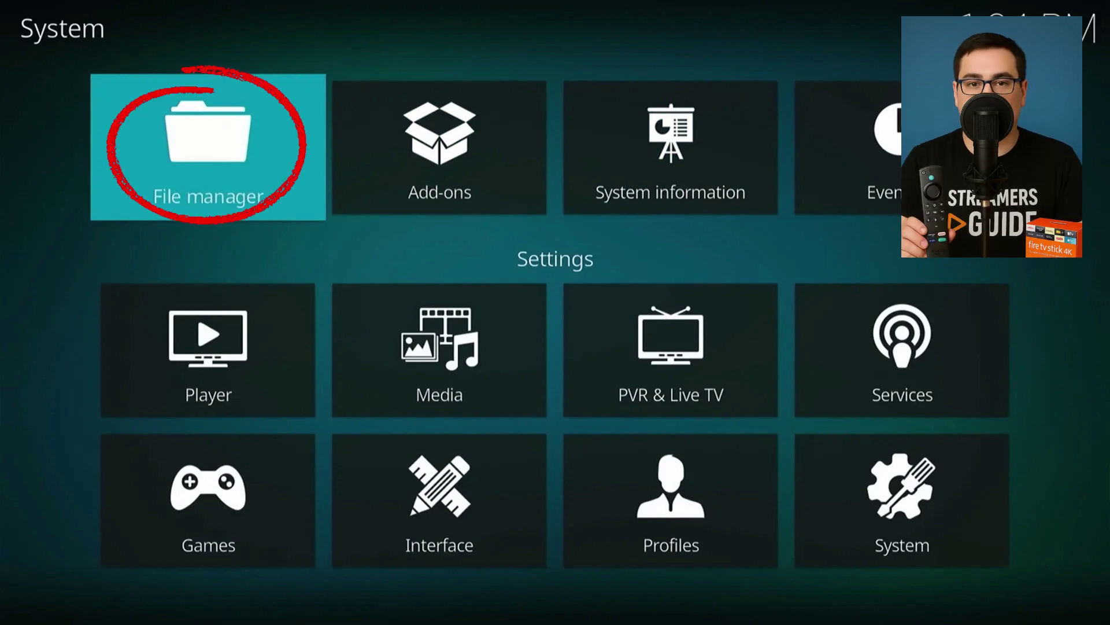
{"action": "key", "text": "Return"}
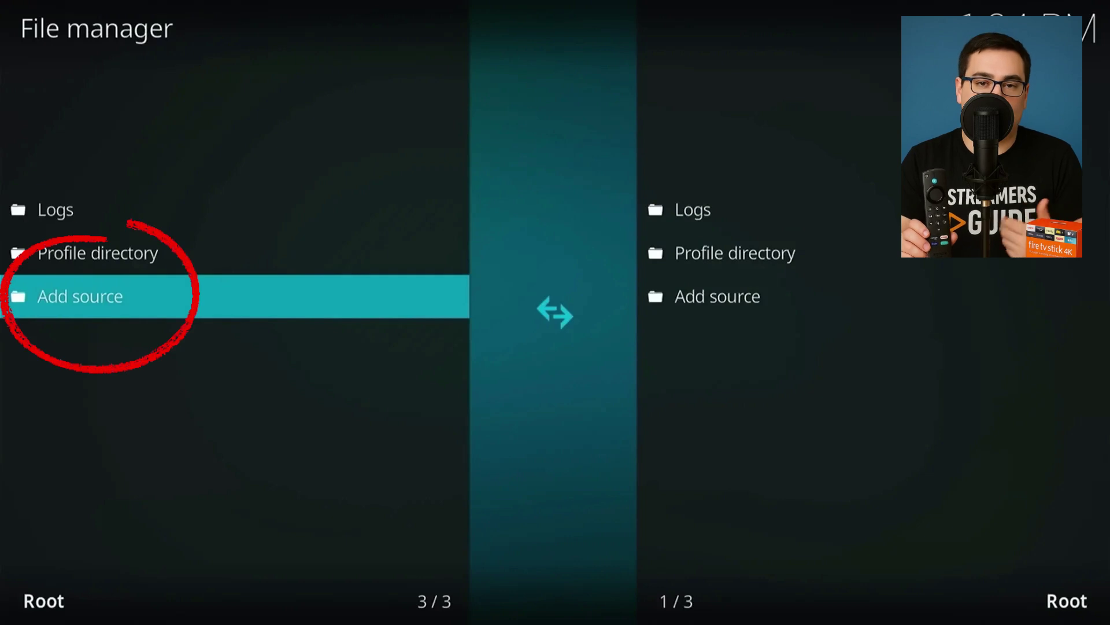
{"action": "key", "text": "Return"}
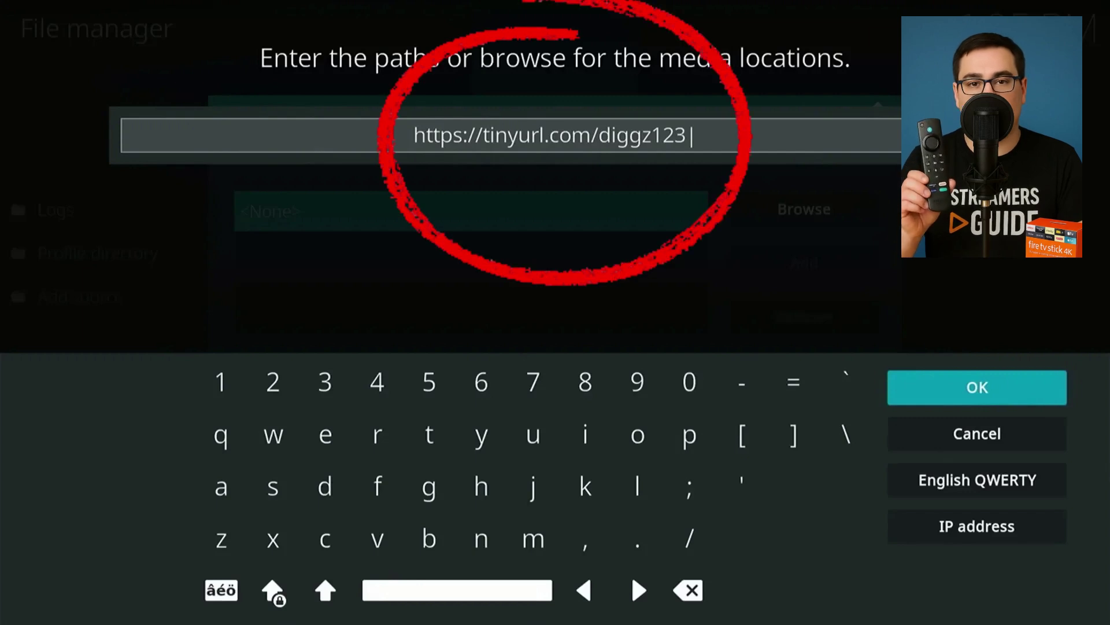
{"action": "key", "text": "Return"}
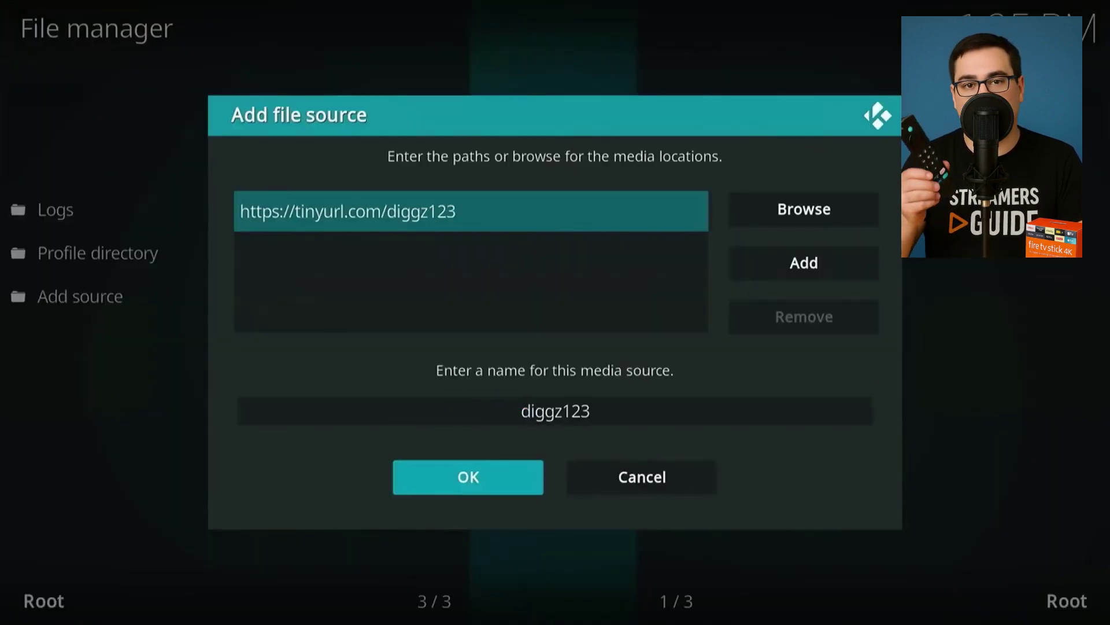
{"action": "key", "text": "Return"}
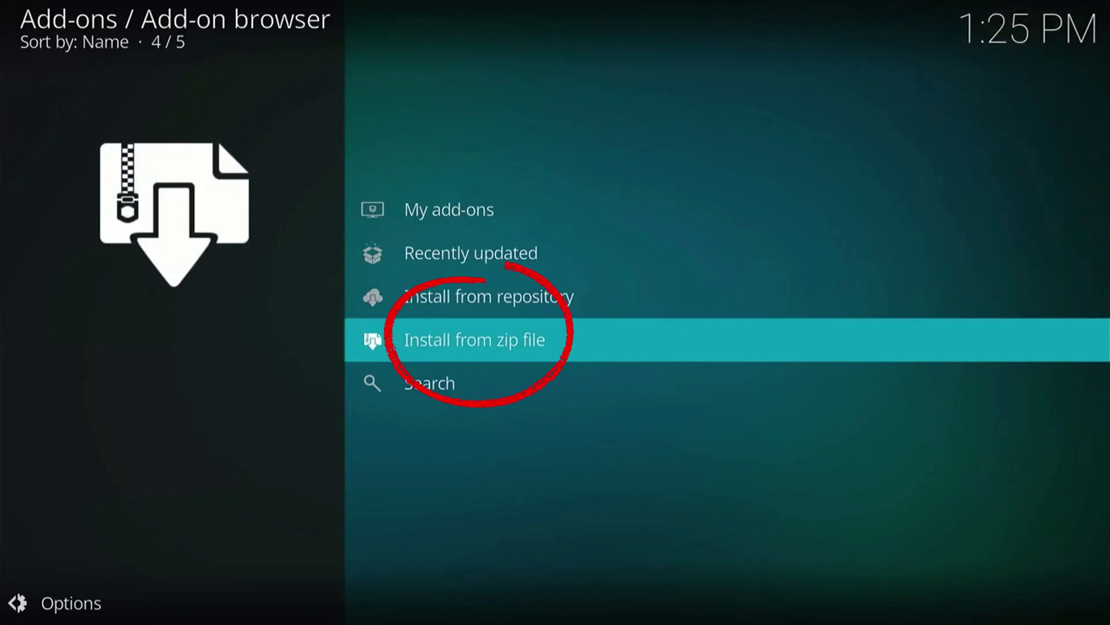
- Install repository.diggz-23.zip from diggz123, then open the Diggz Repository's program add-ons
{"action": "key", "text": "BackSpace"}
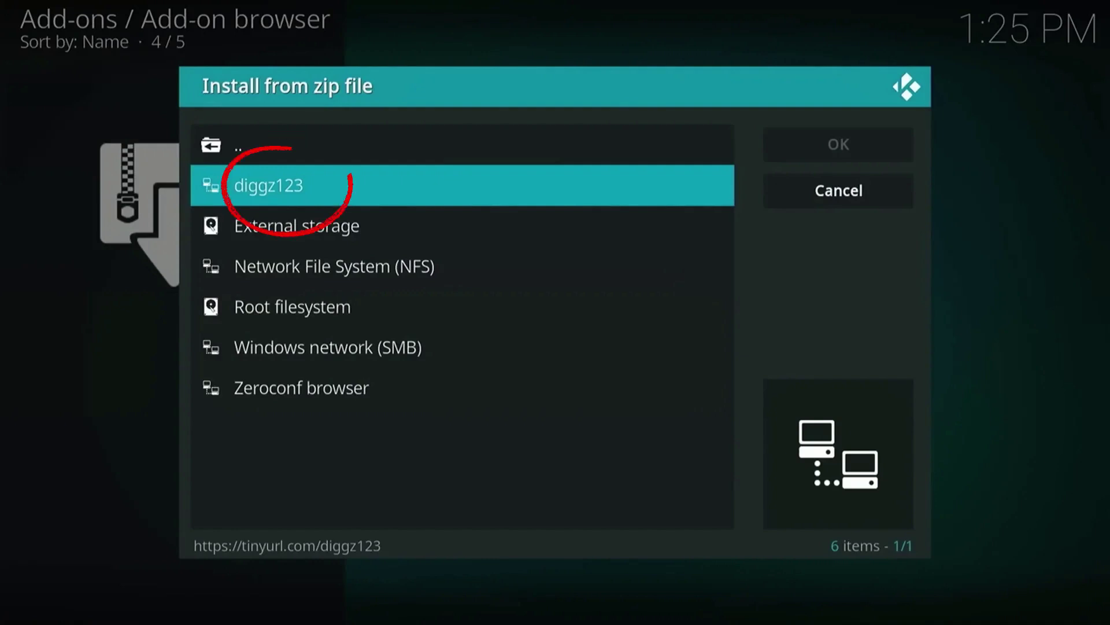
{"action": "key", "text": "Return"}
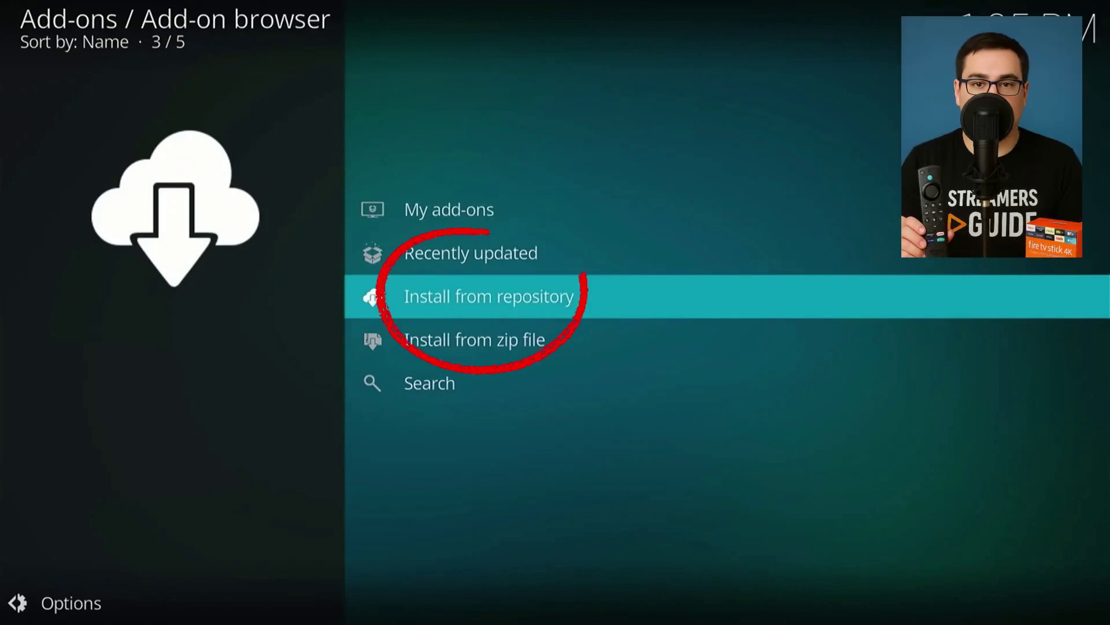
{"action": "key", "text": "Return"}
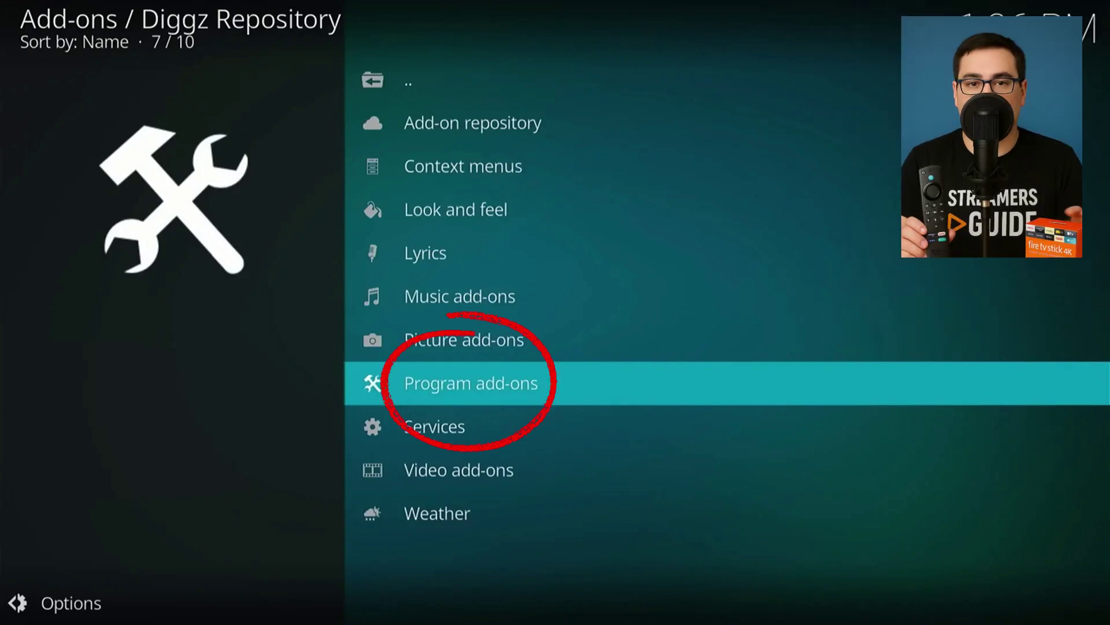
{"action": "key", "text": "Return"}
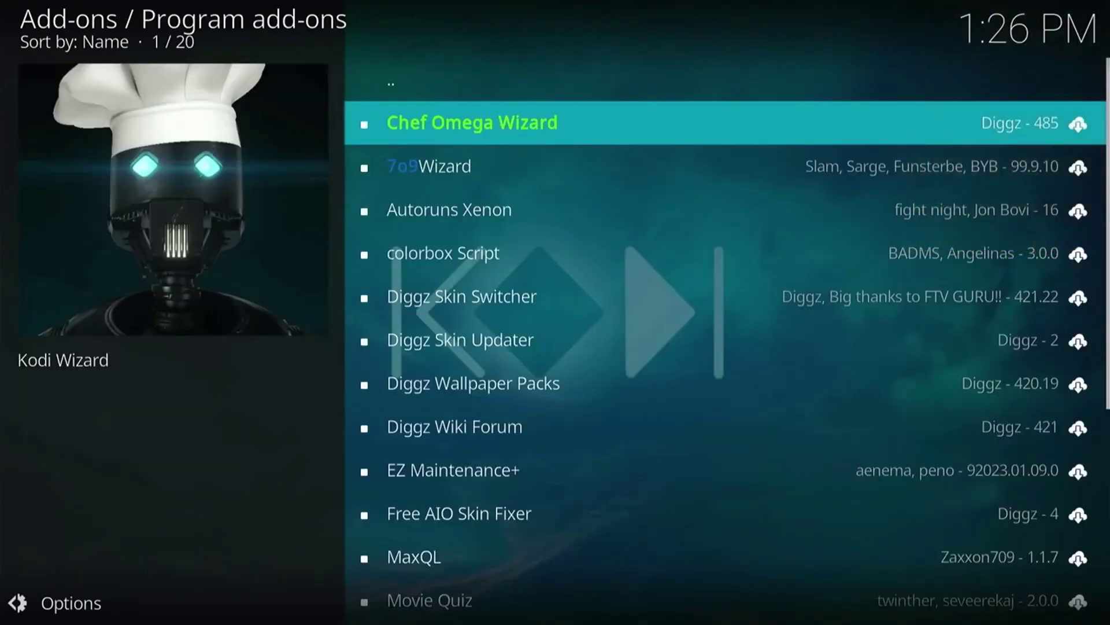
- Install Chef Omega Wizard with its required add-ons and close its changelog
{"action": "key", "text": "Return"}
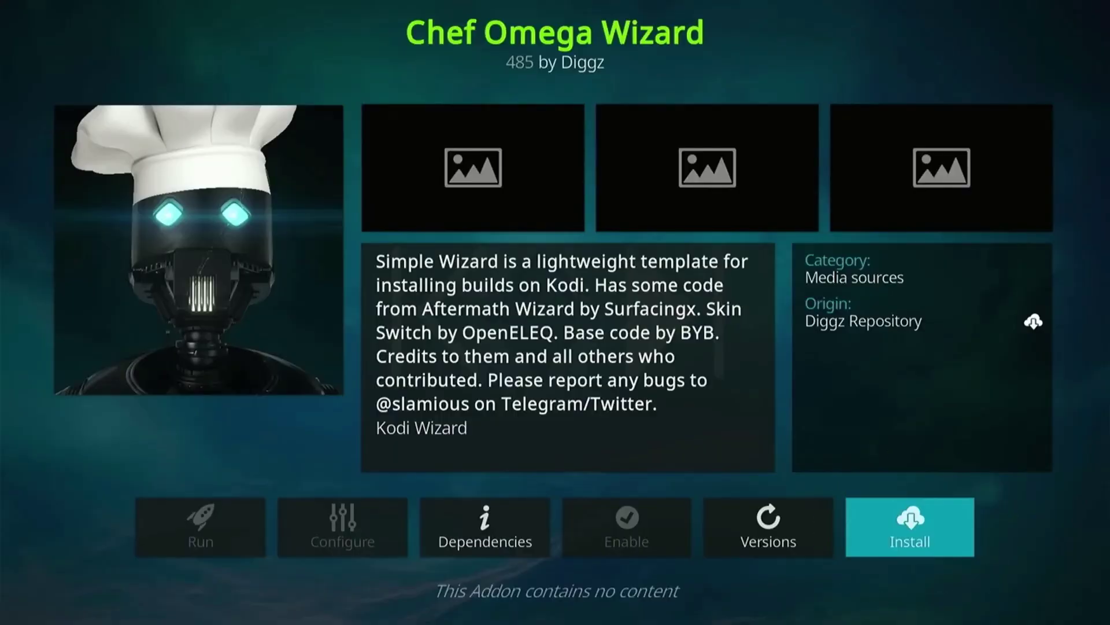
{"action": "key", "text": "Return"}
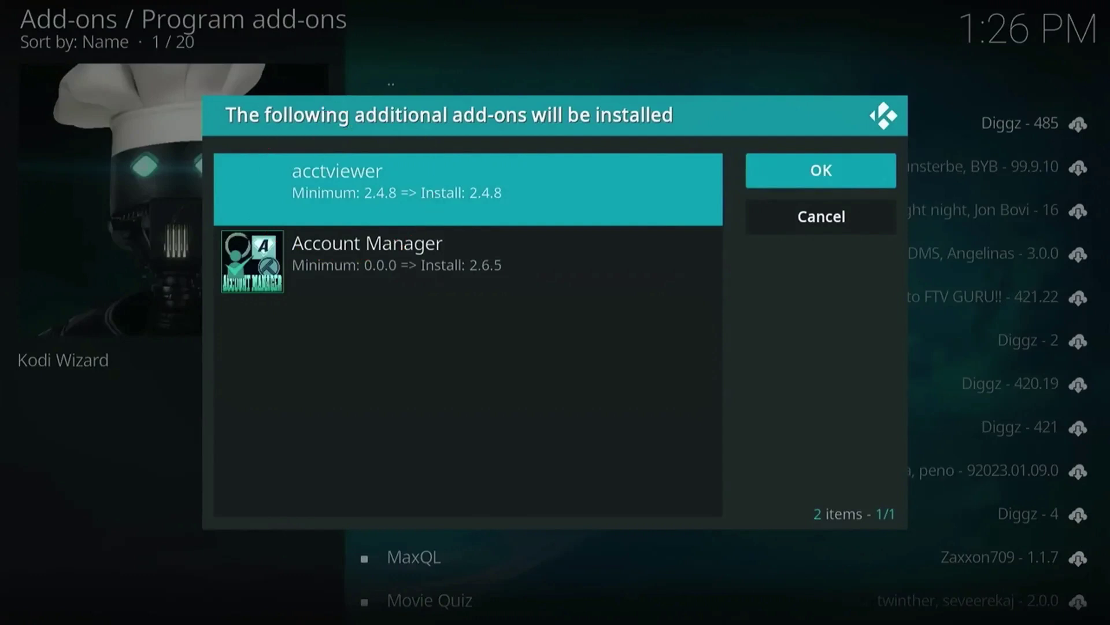
{"action": "key", "text": "Return"}
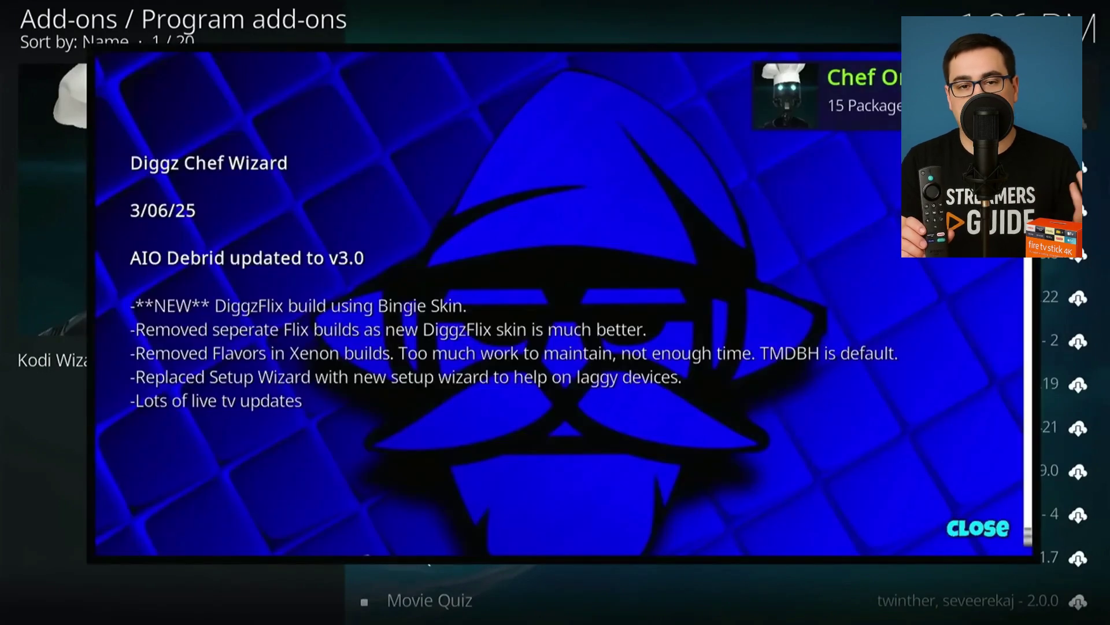
{"action": "key", "text": "Return"}
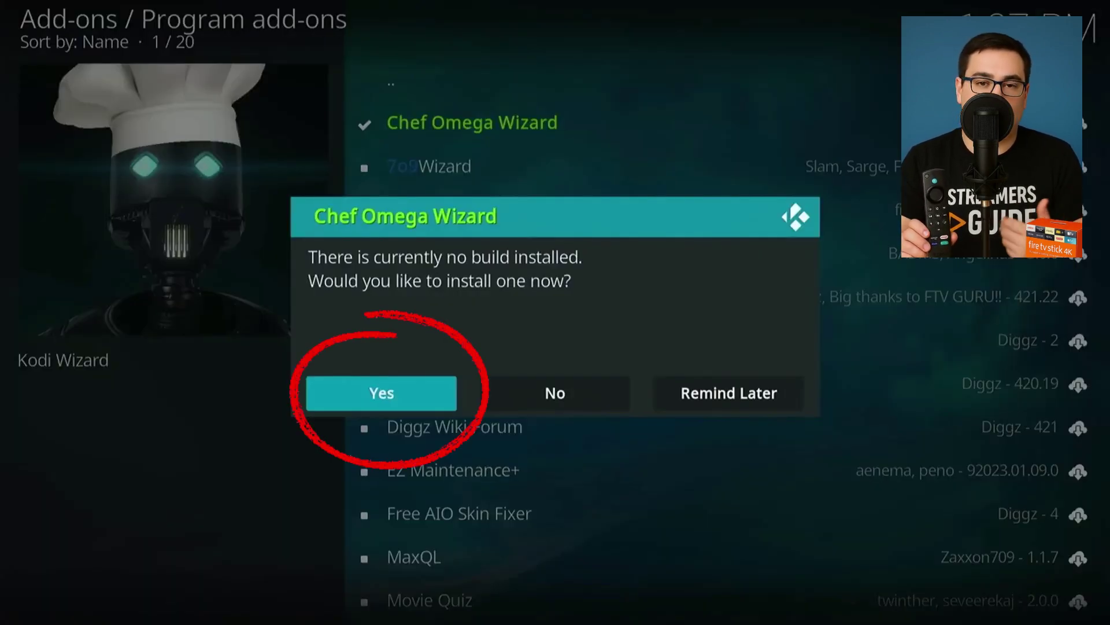
- Install the Diggz Xenon Free (v1.0) build from the Build Menu, erasing the current setup
{"action": "key", "text": "Return"}
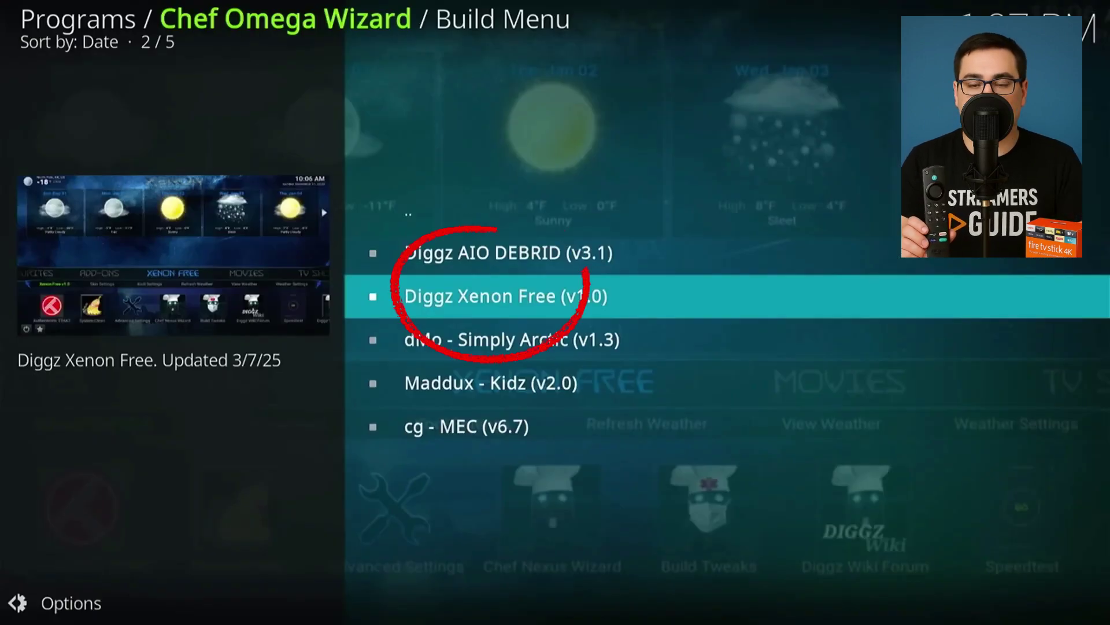
{"action": "key", "text": "Return"}
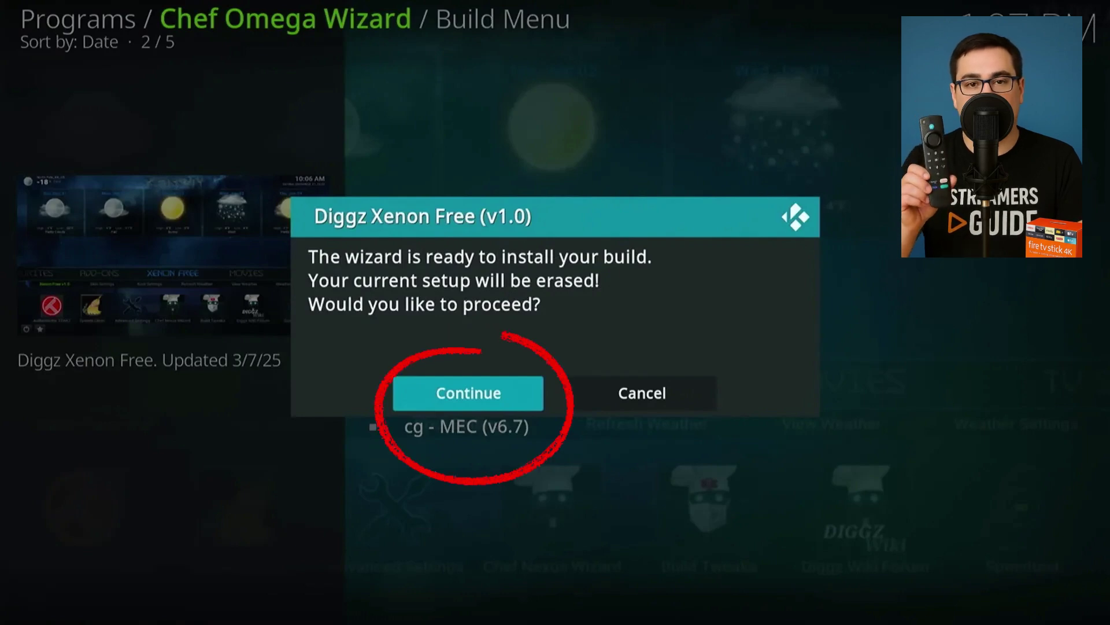
{"action": "key", "text": "Return"}
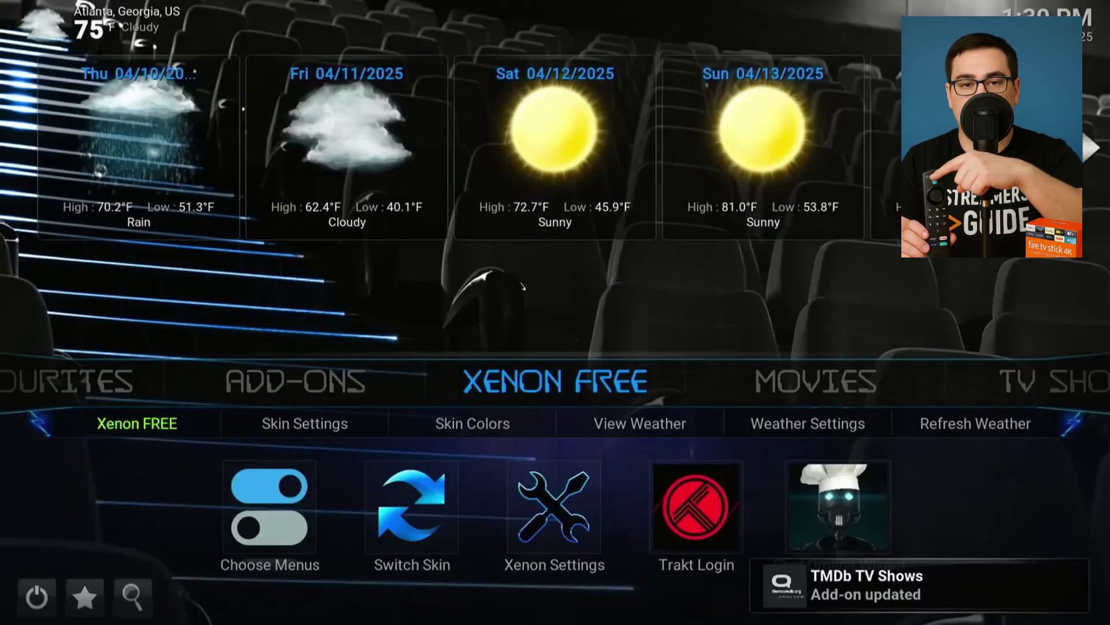
{"action": "left_click", "coordinate": [269, 508]}
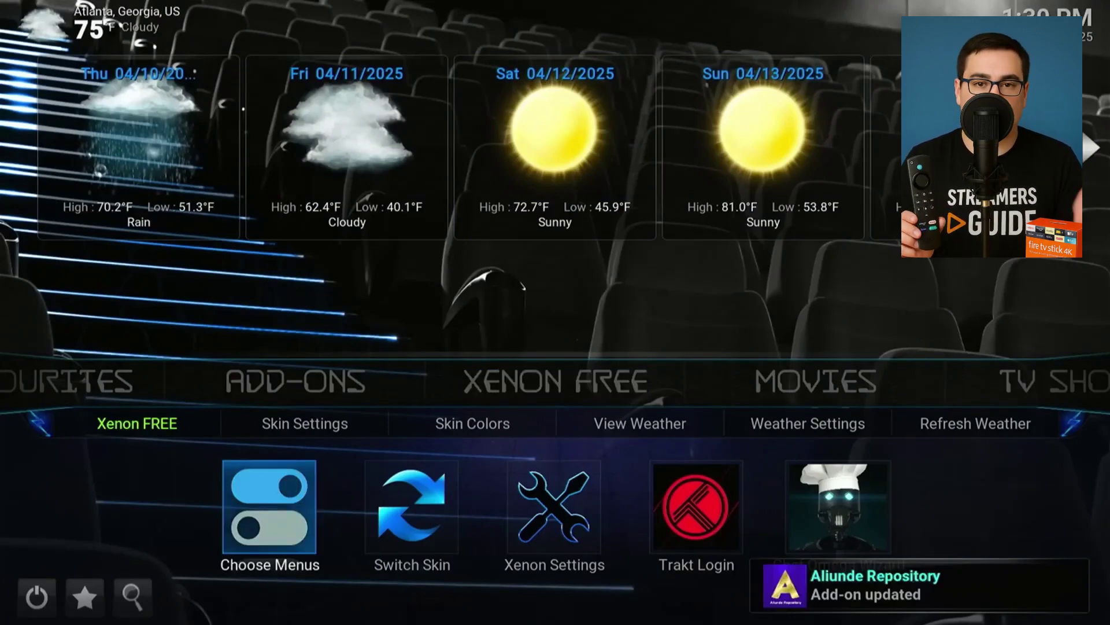
{"action": "left_click", "coordinate": [412, 507]}
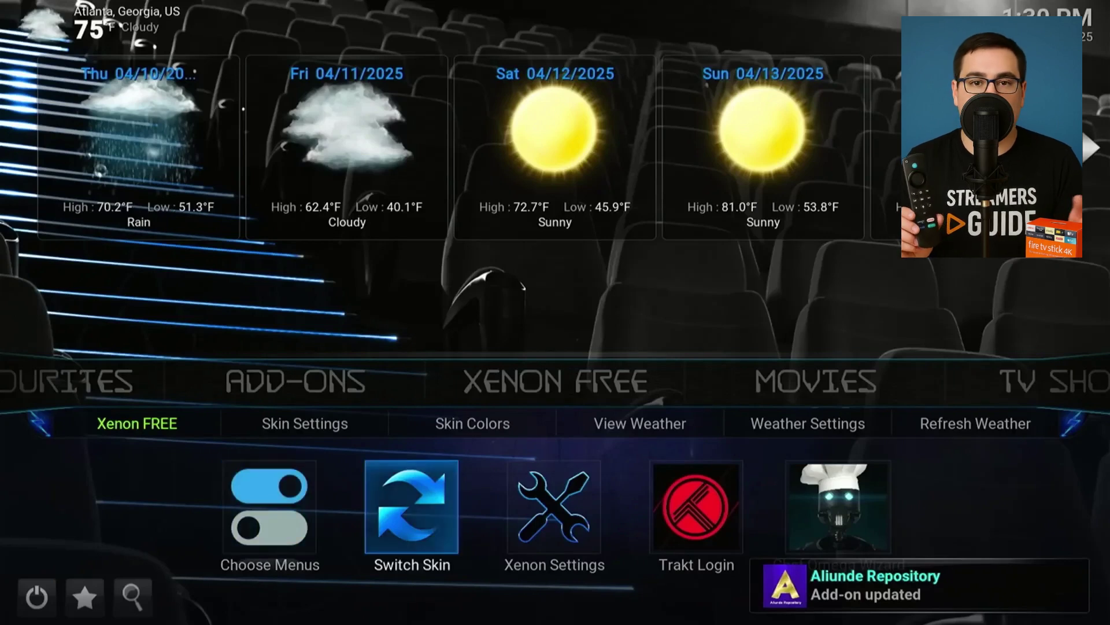